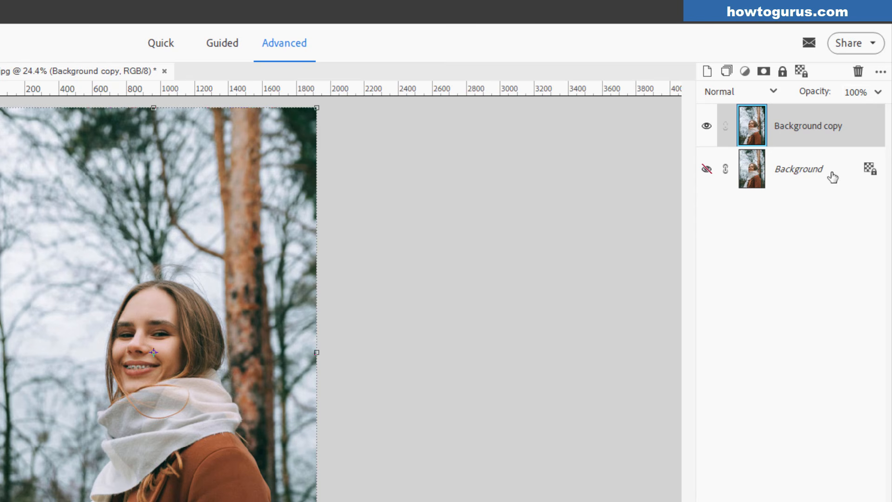
# Step: Select the woman on the Background copy layer with Select Subject and mask out the background gap between her hair strands and neck
pyautogui.click(808, 204)
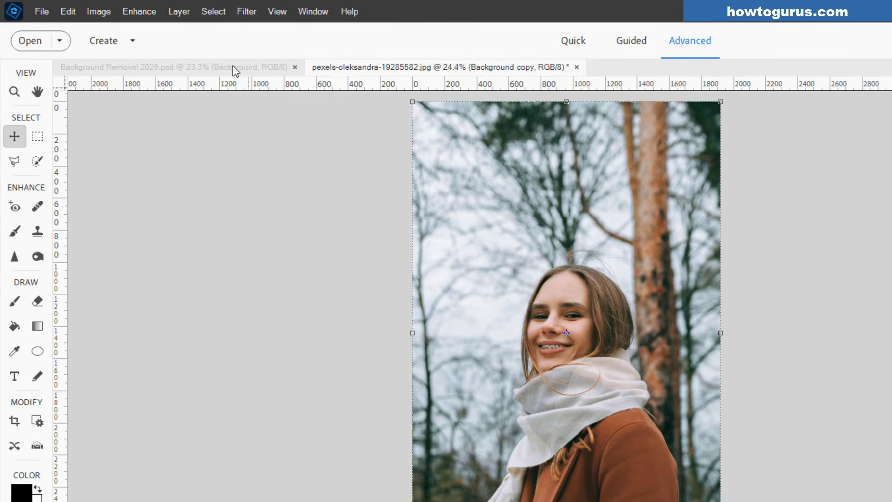
pyautogui.click(151, 8)
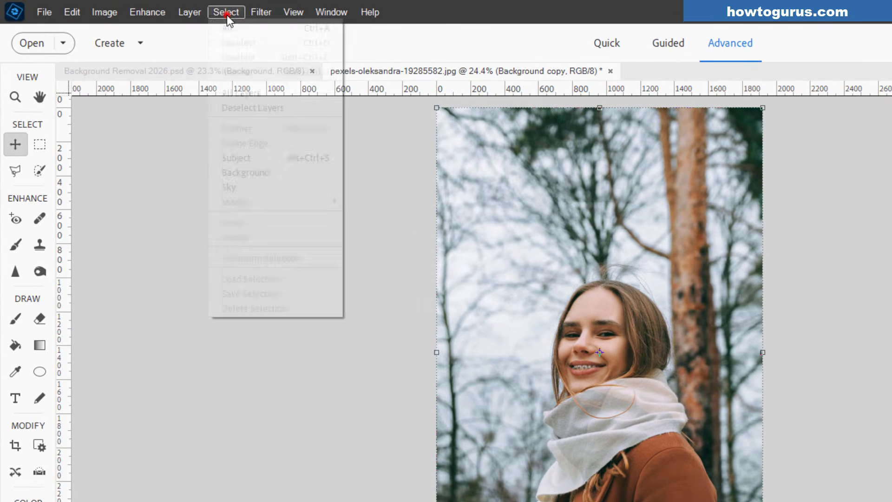
pyautogui.click(264, 157)
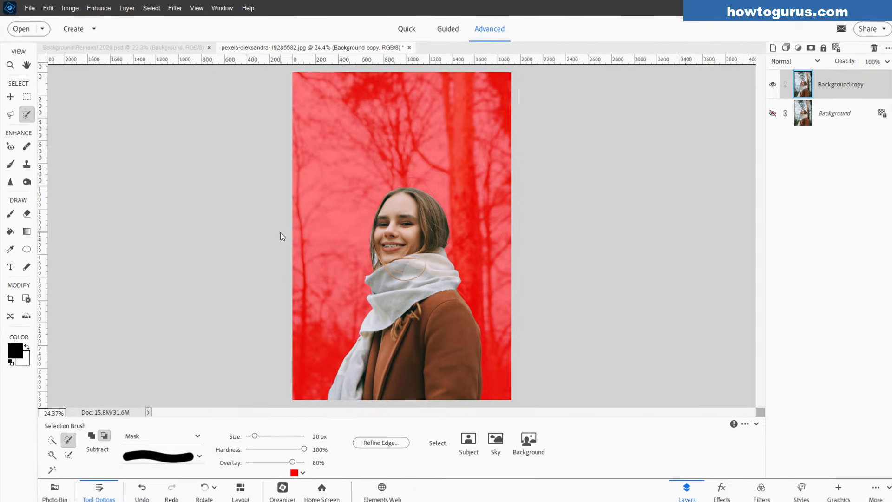
pyautogui.scroll(5, 365, 259)
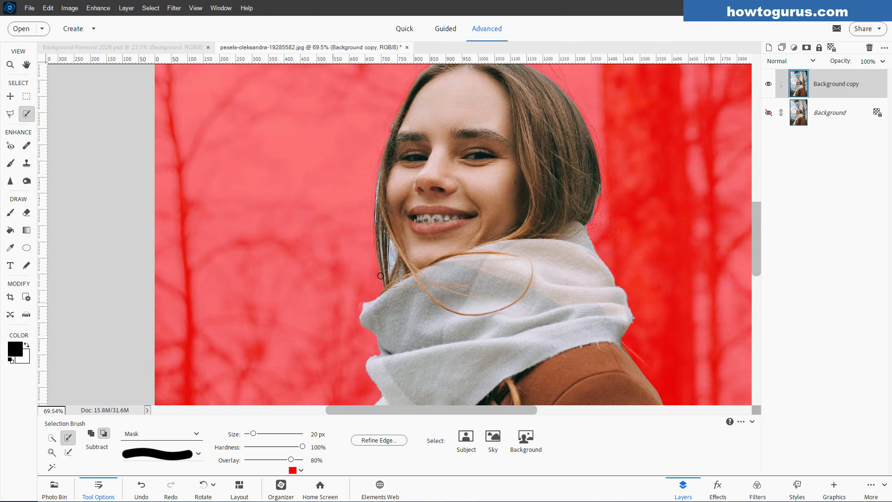
pyautogui.moveTo(391, 250); pyautogui.dragTo(394, 264)
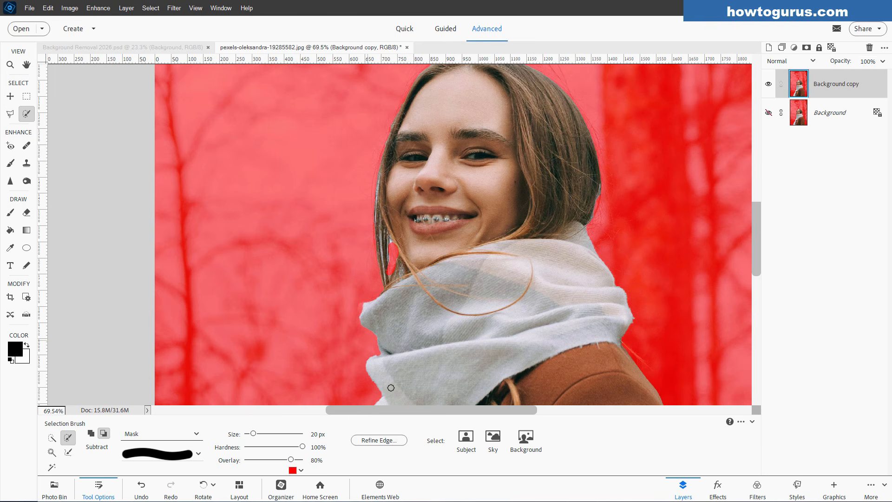
# Step: Open Refine Edge for the selection and brush the Refine Radius tool along the loose hair beside the woman's face and the adjoining scarf edge
pyautogui.click(378, 440)
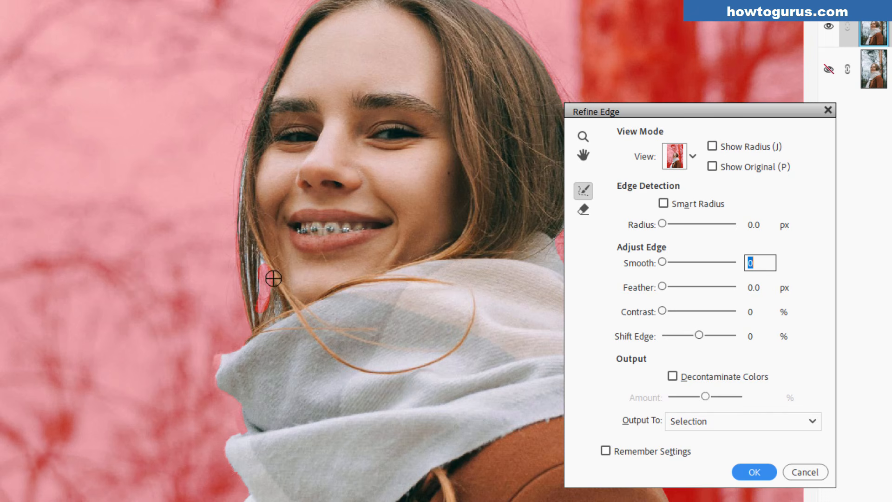
pyautogui.moveTo(243, 151); pyautogui.dragTo(257, 325)
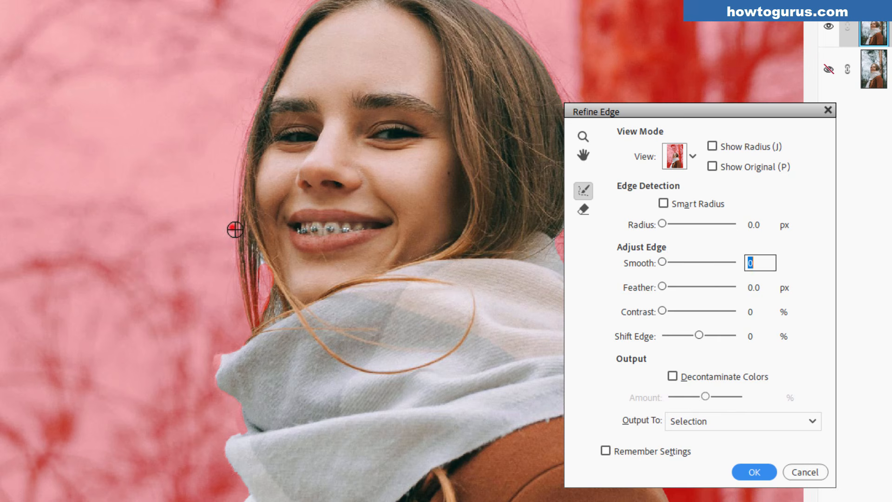
pyautogui.moveTo(232, 229)
pyautogui.mouseDown()
pyautogui.moveTo(264, 269)
pyautogui.moveTo(229, 279)
pyautogui.moveTo(267, 296)
pyautogui.moveTo(270, 280)
pyautogui.moveTo(284, 322)
pyautogui.mouseUp()
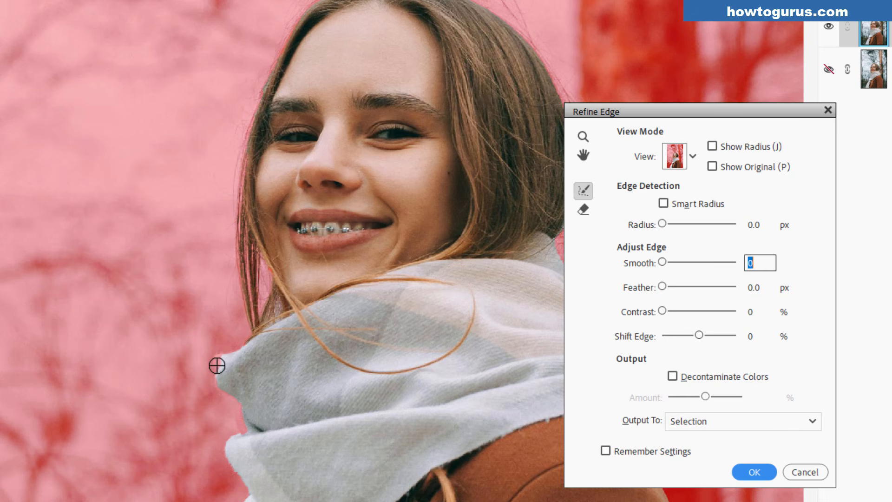
pyautogui.moveTo(225, 339); pyautogui.dragTo(216, 363)
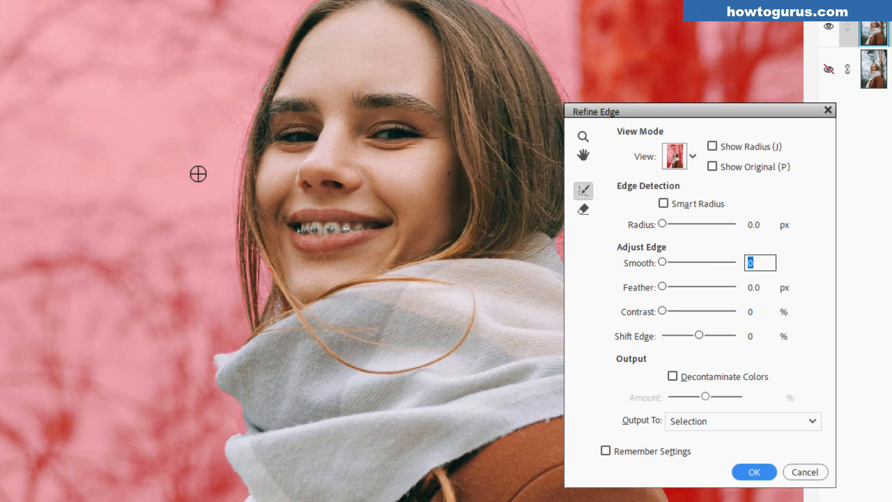
# Step: Refine the selection edge over the top of the head and down the hair at the back with the Refine Radius tool
pyautogui.click(584, 155)
pyautogui.moveTo(497, 176); pyautogui.dragTo(398, 255)
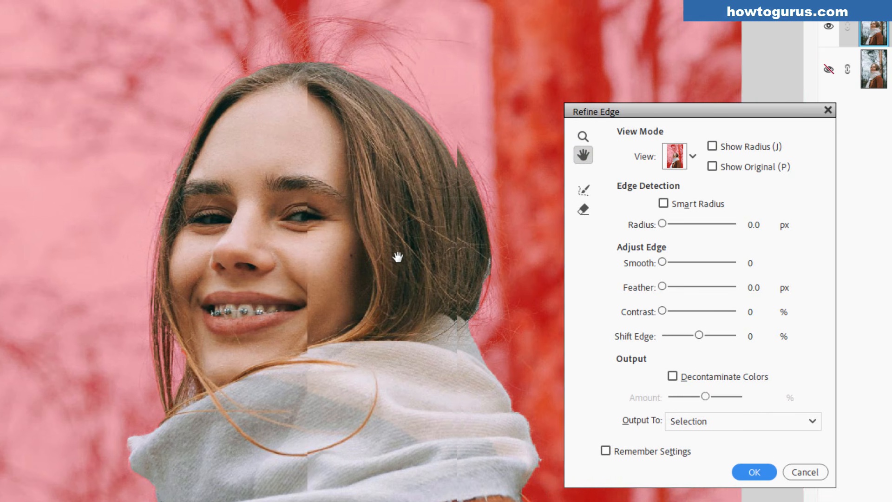
pyautogui.click(584, 190)
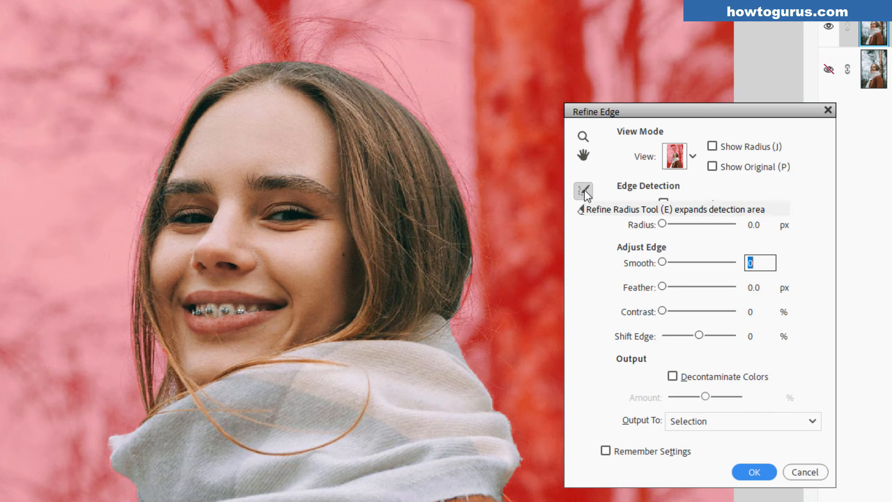
pyautogui.moveTo(149, 208)
pyautogui.mouseDown()
pyautogui.moveTo(185, 103)
pyautogui.moveTo(208, 85)
pyautogui.moveTo(265, 62)
pyautogui.moveTo(312, 91)
pyautogui.mouseUp()
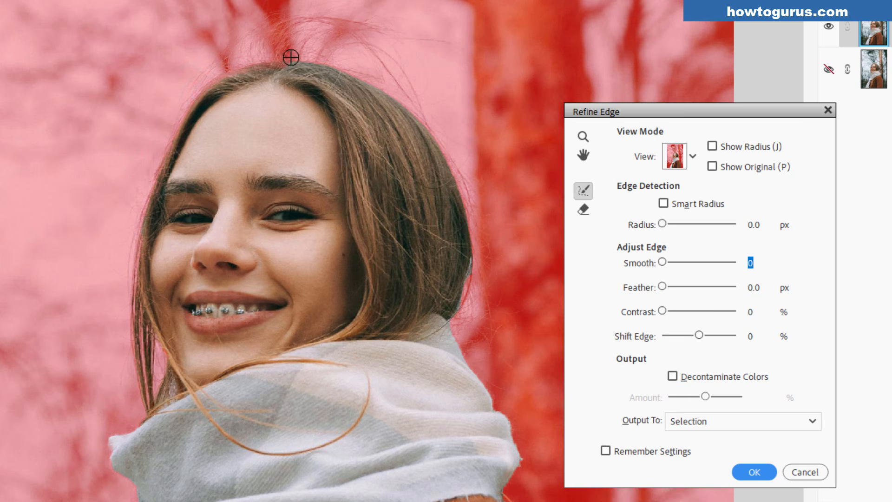
pyautogui.moveTo(292, 53)
pyautogui.mouseDown()
pyautogui.moveTo(333, 60)
pyautogui.moveTo(361, 77)
pyautogui.moveTo(384, 61)
pyautogui.mouseUp()
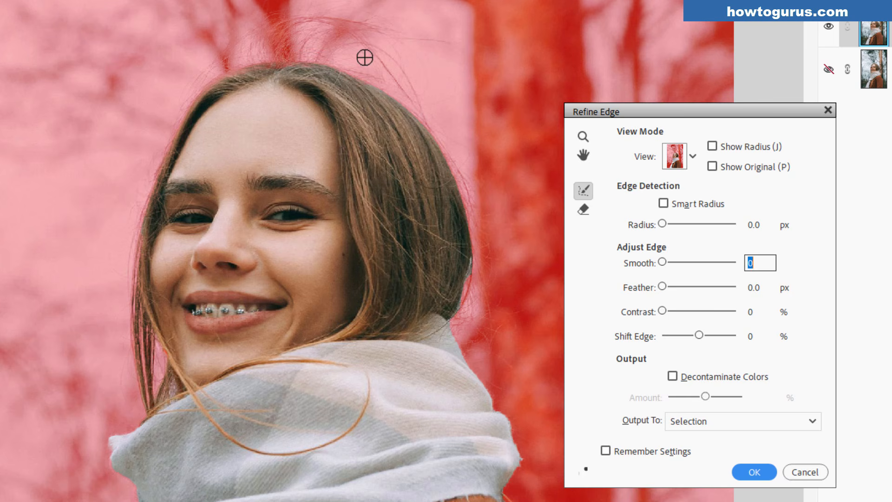
pyautogui.moveTo(350, 71)
pyautogui.mouseDown()
pyautogui.moveTo(409, 103)
pyautogui.moveTo(462, 184)
pyautogui.moveTo(491, 289)
pyautogui.moveTo(462, 305)
pyautogui.moveTo(461, 318)
pyautogui.mouseUp()
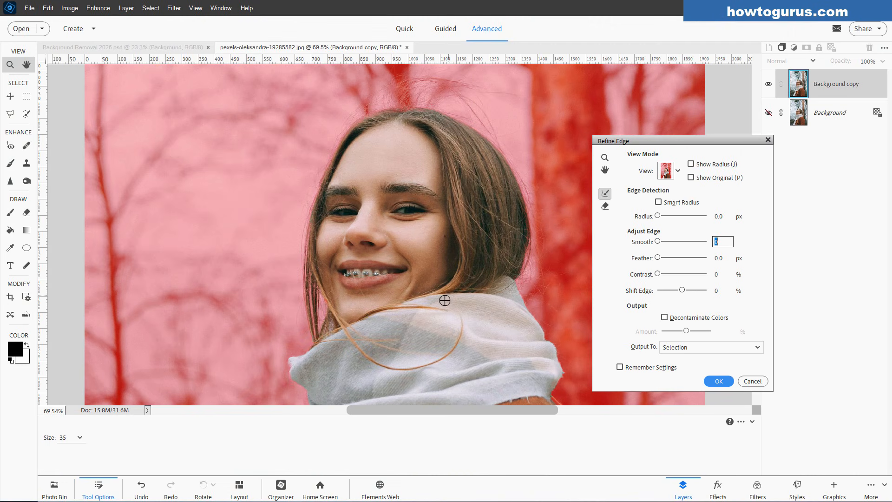
# Step: Check the refined edge along the scarf and coat, and output the result as a New Layer with Layer Mask
pyautogui.moveTo(405, 344); pyautogui.dragTo(404, 196)
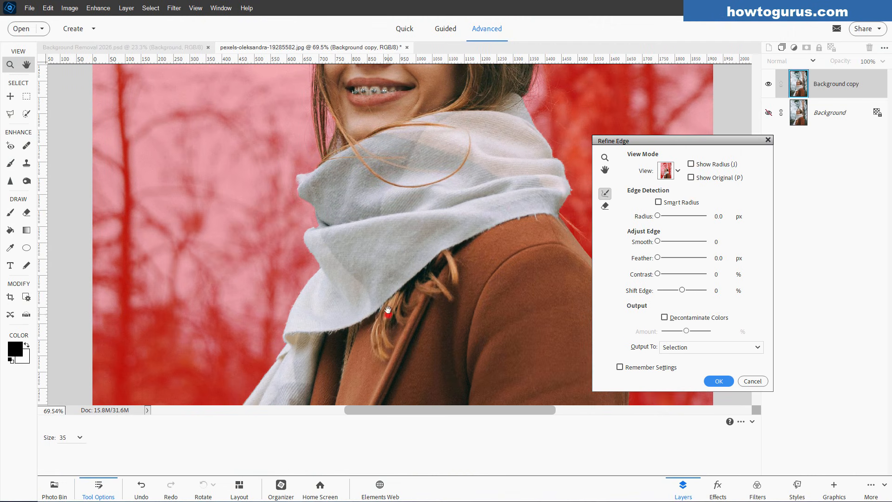
pyautogui.moveTo(388, 311); pyautogui.dragTo(311, 192)
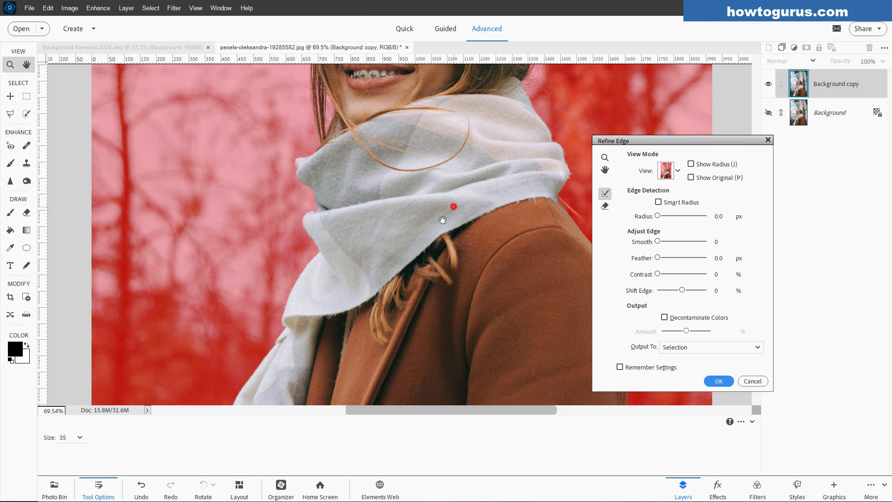
pyautogui.moveTo(454, 205)
pyautogui.mouseDown()
pyautogui.moveTo(375, 234)
pyautogui.moveTo(445, 384)
pyautogui.mouseUp()
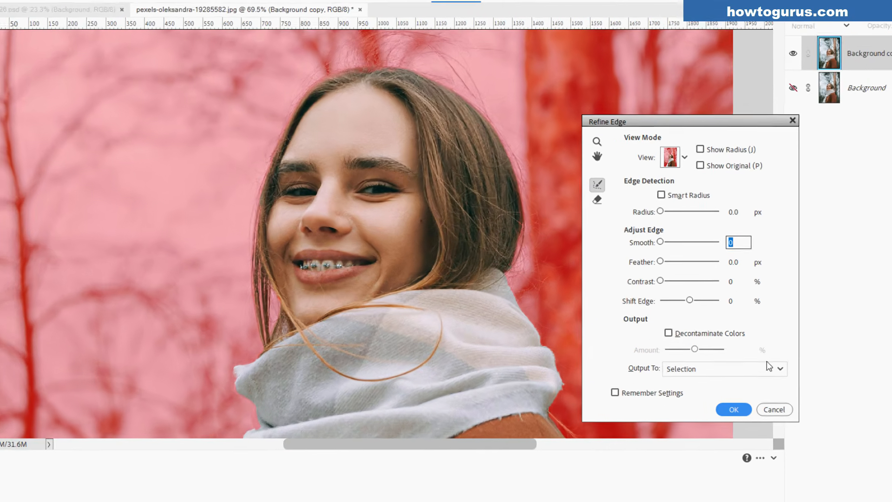
pyautogui.click(755, 347)
pyautogui.click(727, 459)
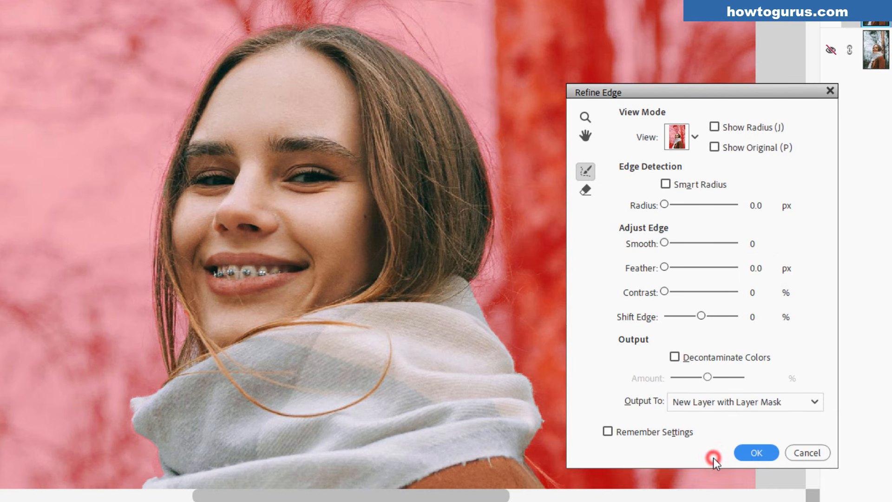
pyautogui.click(753, 454)
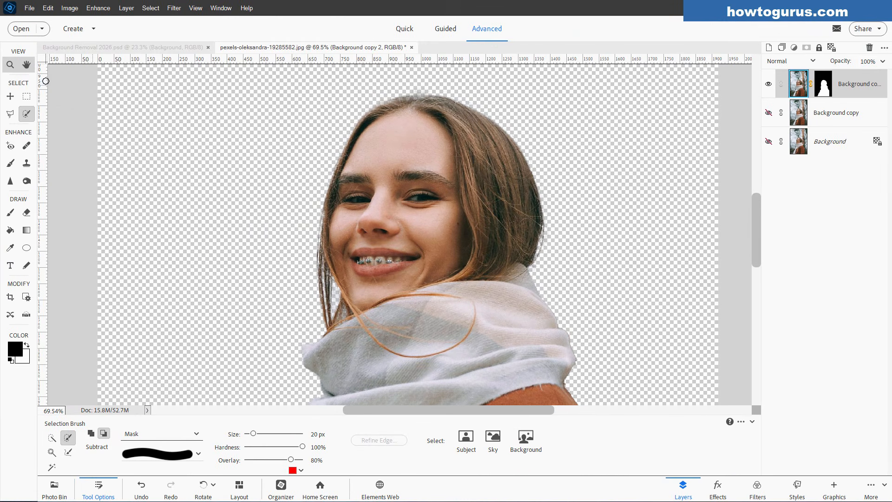
# Step: Open the recent file pine-273826_1920.jpg, copy its image into the portrait document as a new layer, and close the forest file
pyautogui.press('v')
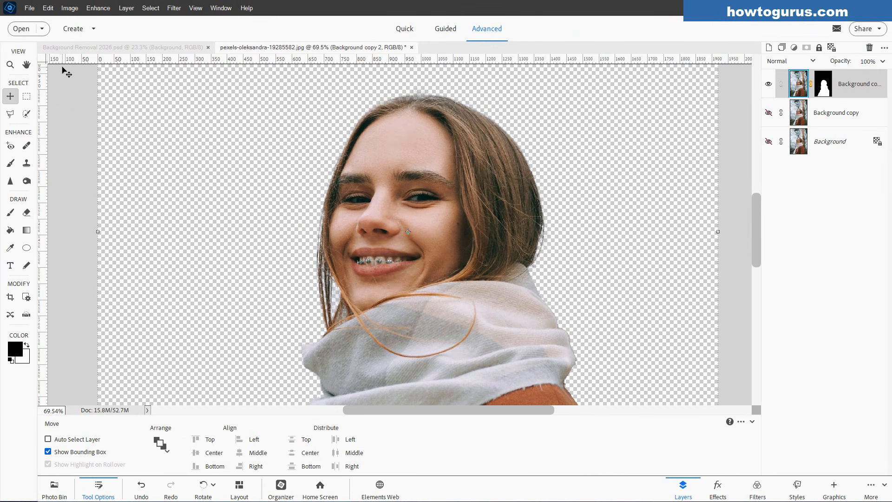
pyautogui.click(29, 8)
pyautogui.moveTo(70, 58)
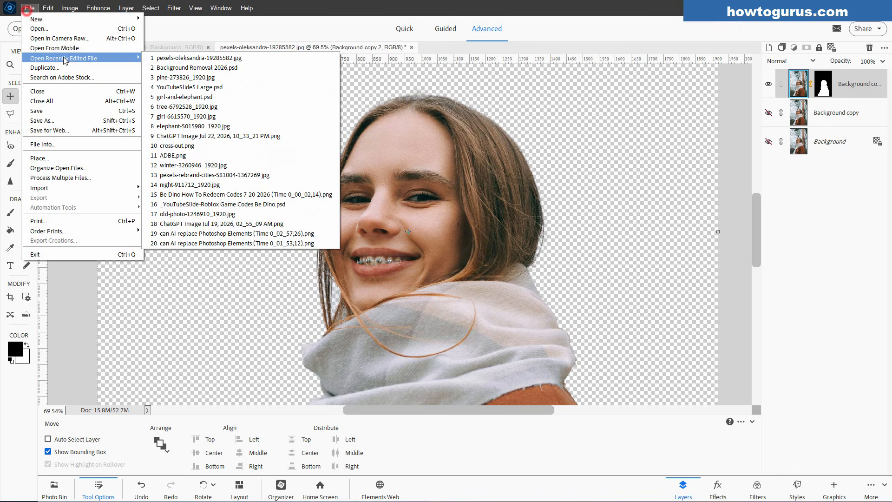
pyautogui.click(200, 91)
pyautogui.moveTo(370, 56); pyautogui.dragTo(621, 190)
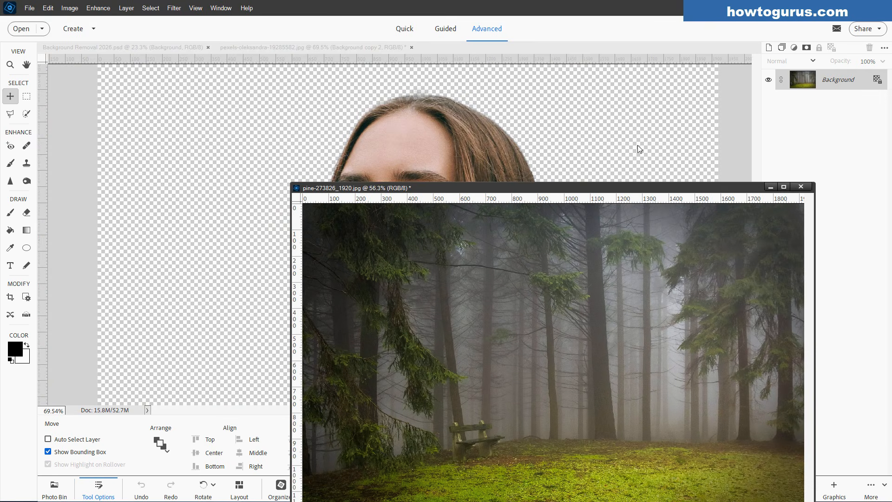
pyautogui.moveTo(791, 85); pyautogui.dragTo(574, 149)
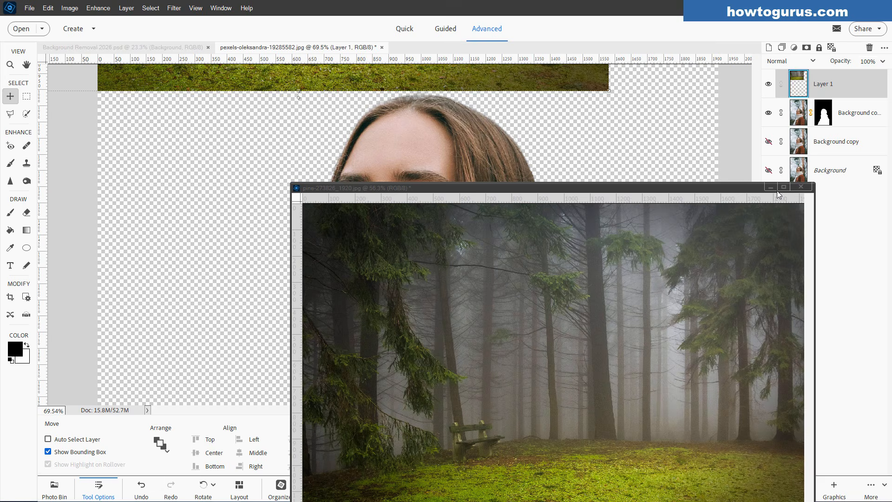
pyautogui.click(800, 187)
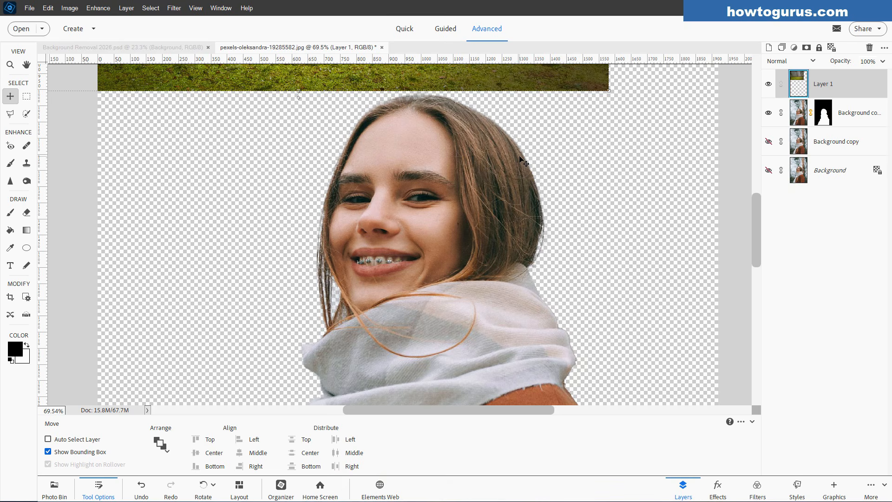
# Step: Reposition and enlarge the forest layer until it covers the whole canvas, and place it beneath the woman's masked layer
pyautogui.hotkey('ctrl', '0')
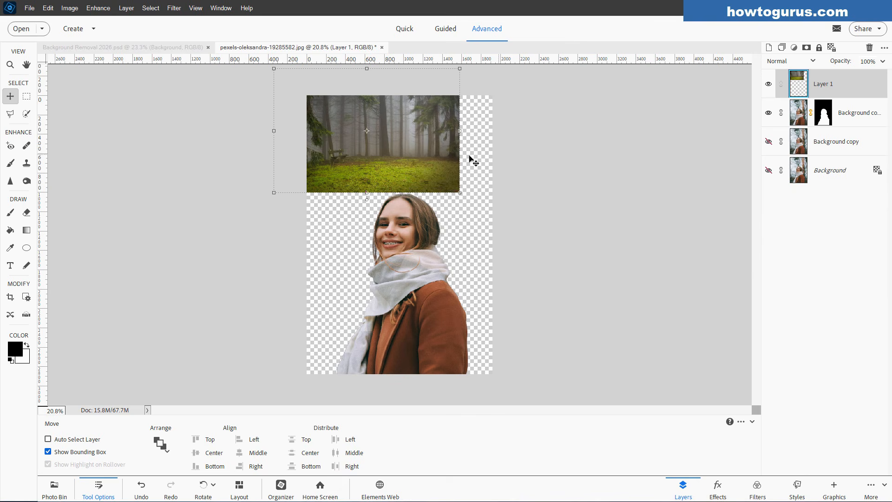
pyautogui.moveTo(377, 148); pyautogui.dragTo(325, 297)
pyautogui.moveTo(413, 252); pyautogui.dragTo(654, 105)
pyautogui.moveTo(566, 290); pyautogui.dragTo(489, 295)
pyautogui.doubleClick(510, 298)
pyautogui.moveTo(845, 82); pyautogui.dragTo(838, 124)
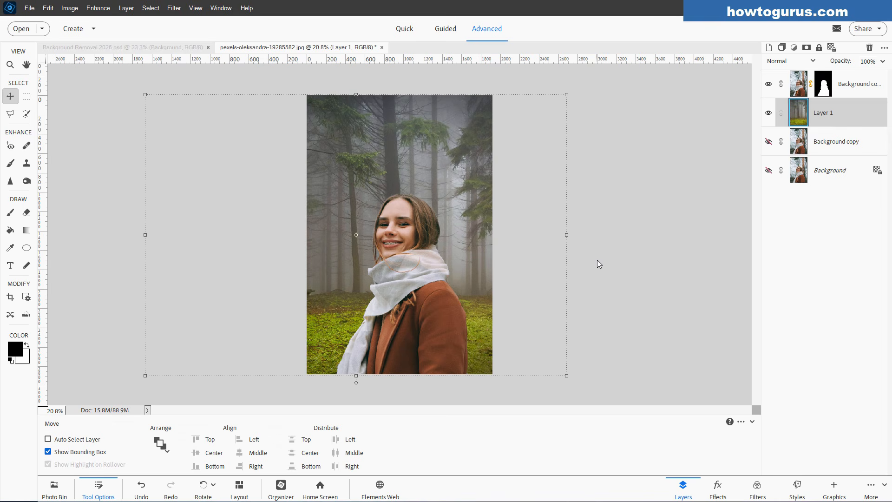
pyautogui.click(584, 243)
# Step: Add a Photo Filter adjustment layer above the woman's masked layer, using the previous layer to create a clipping mask
pyautogui.click(799, 83)
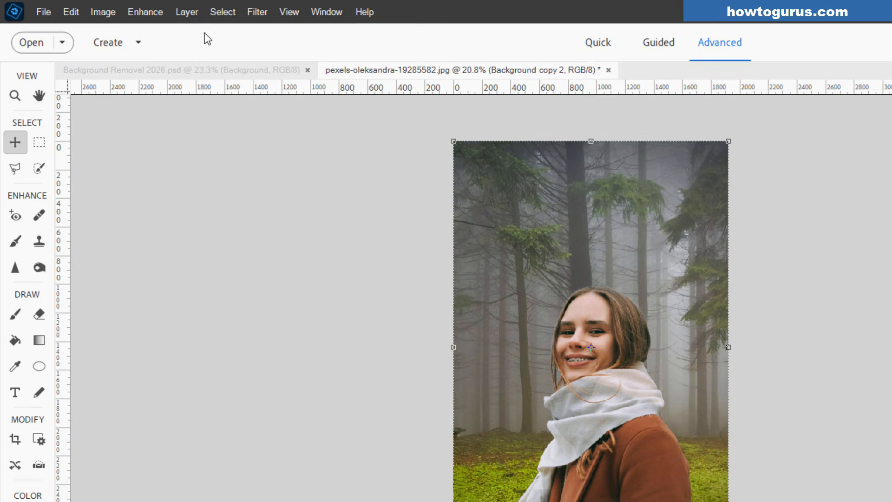
pyautogui.click(126, 7)
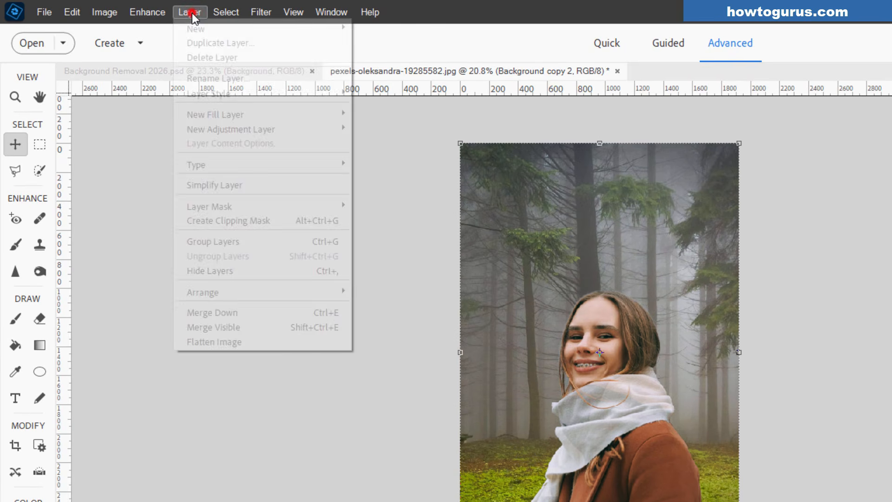
pyautogui.click(229, 129)
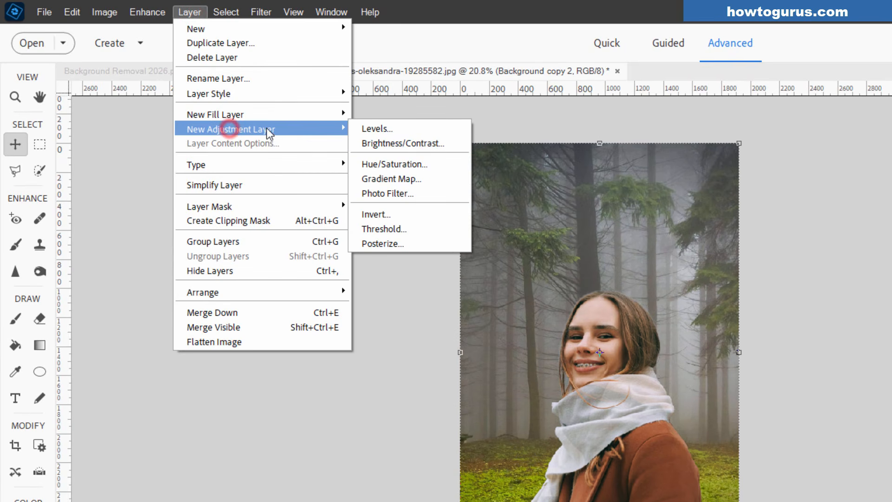
pyautogui.click(391, 193)
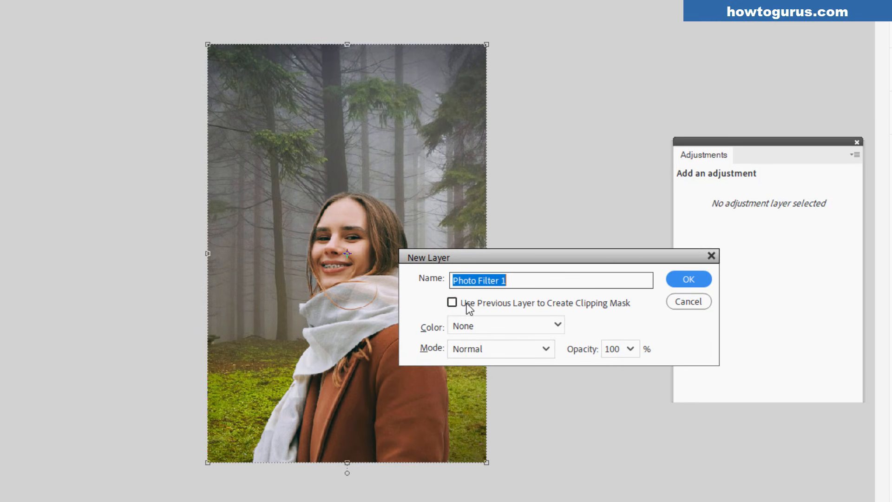
pyautogui.click(687, 395)
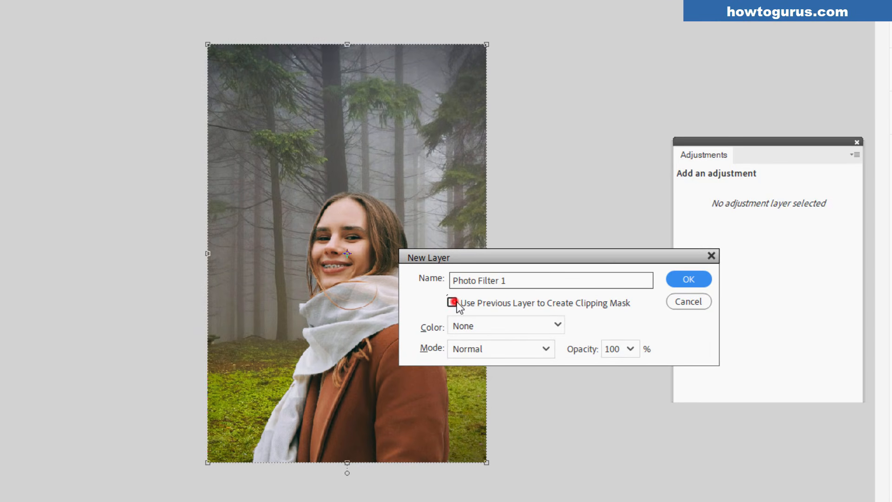
pyautogui.click(683, 281)
# Step: Try the Cooling Filter (80) and Cooling Filter (LBB) presets on the woman, and settle on Cooling Filter (82)
pyautogui.moveTo(762, 139); pyautogui.dragTo(591, 141)
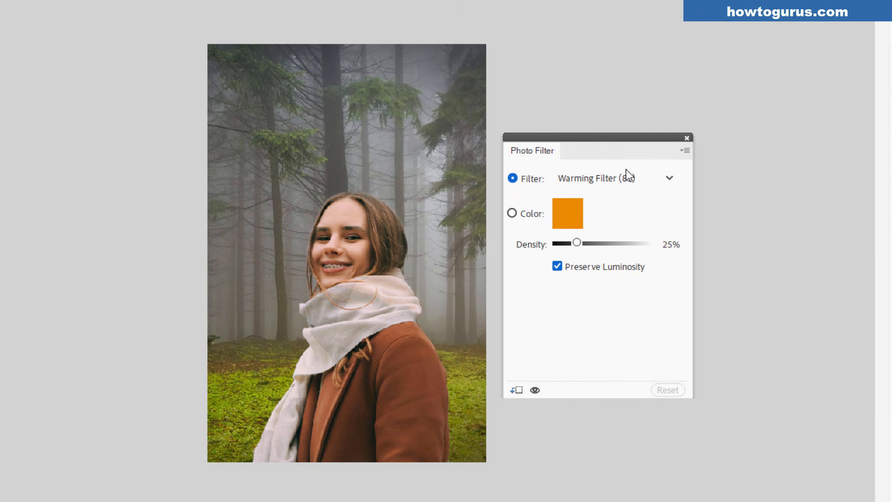
pyautogui.click(659, 179)
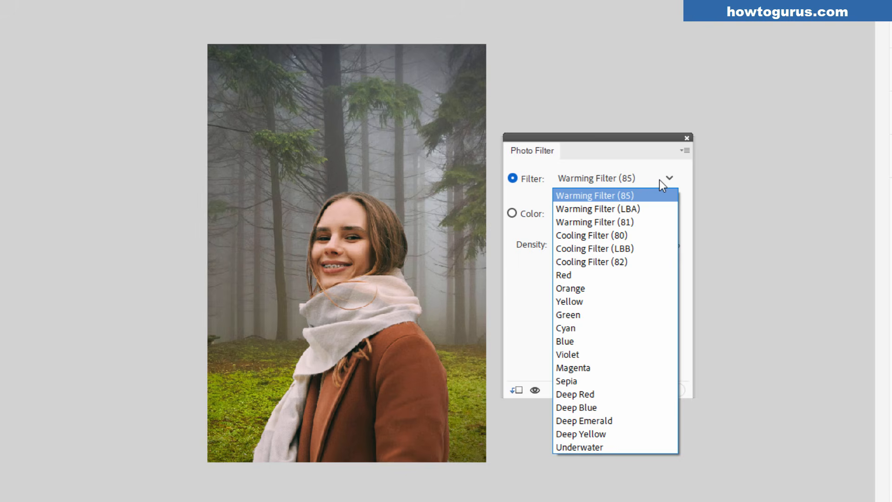
pyautogui.click(591, 235)
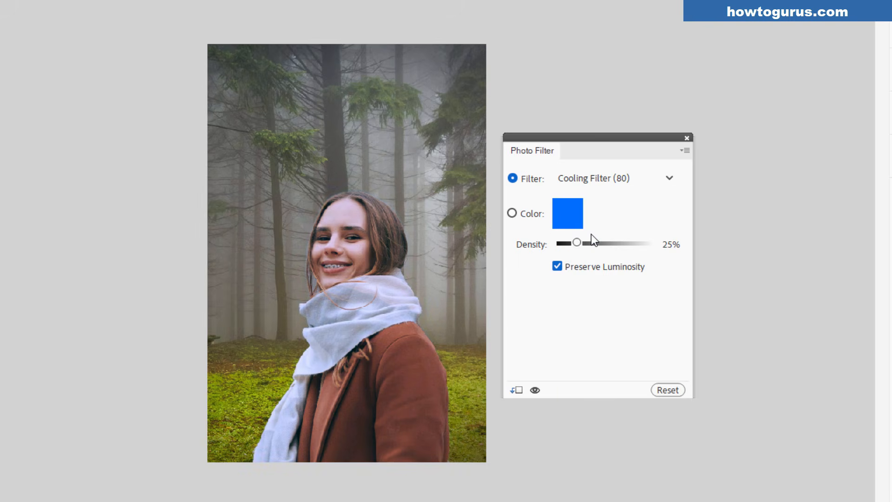
pyautogui.click(616, 178)
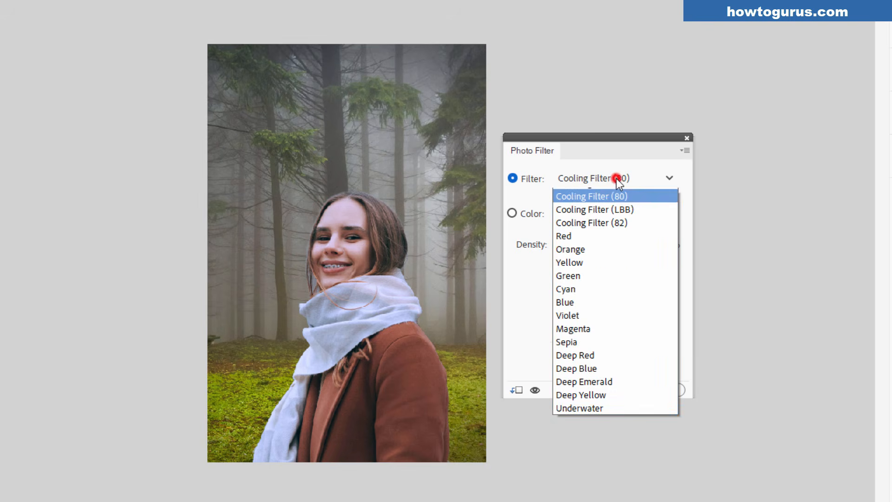
pyautogui.click(616, 244)
pyautogui.click(623, 178)
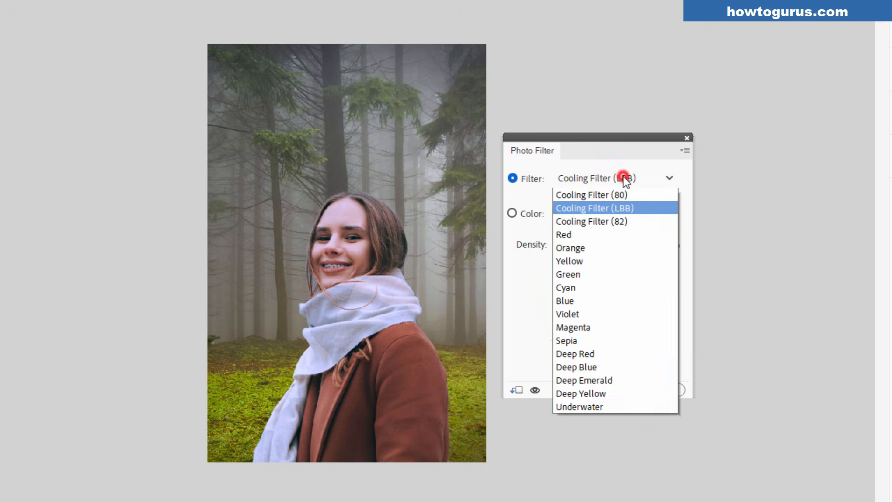
pyautogui.click(611, 261)
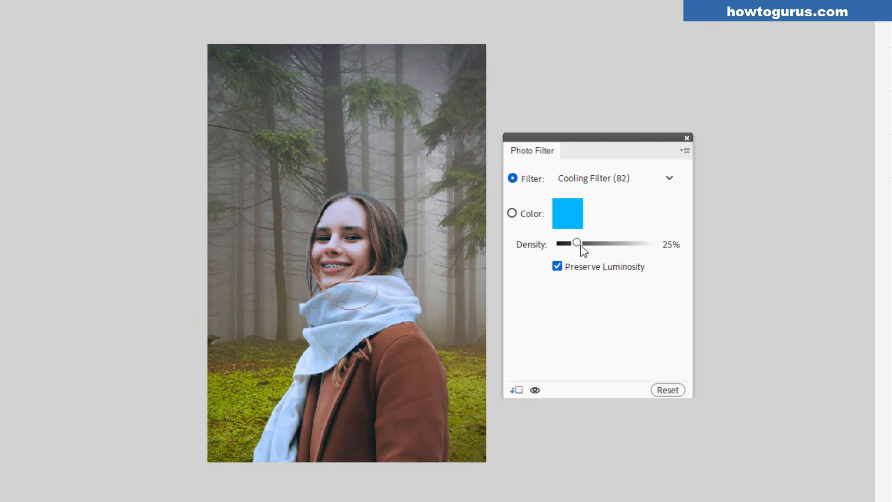
# Step: Set the photo filter's density to 10%, compare the image with and without the filter, and close its settings
pyautogui.moveTo(580, 245); pyautogui.dragTo(563, 246)
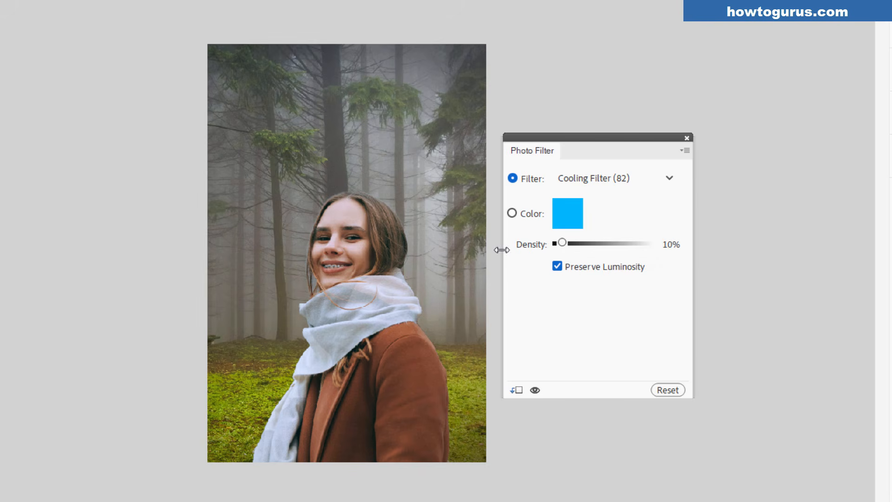
pyautogui.click(536, 391)
pyautogui.click(534, 390)
pyautogui.click(535, 391)
pyautogui.click(687, 137)
# Step: Target the layer mask of the woman's cutout and set up the Burn tool with 50% exposure
pyautogui.scroll(10, 336, 279)
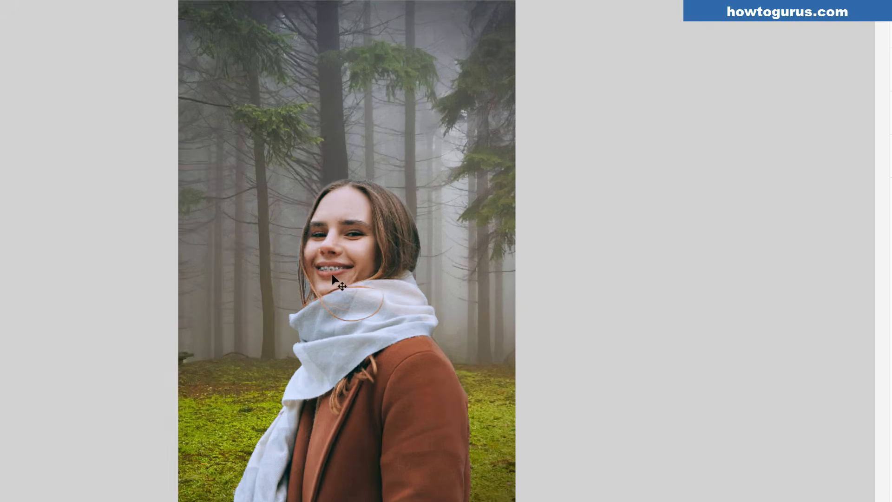
pyautogui.scroll(3, 319, 284)
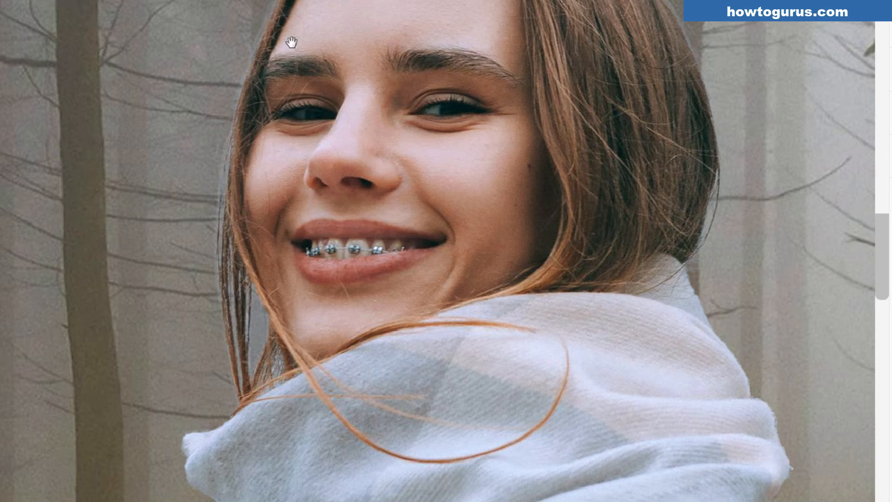
pyautogui.scroll(3, 293, 40)
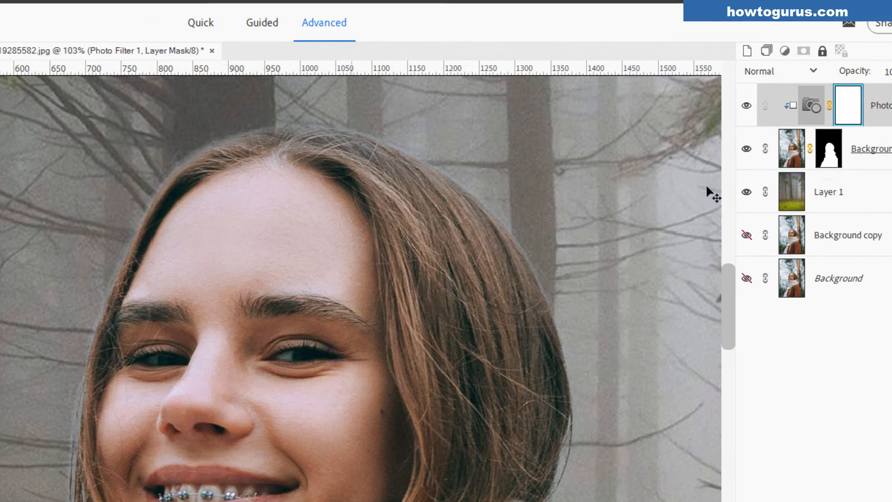
pyautogui.click(790, 171)
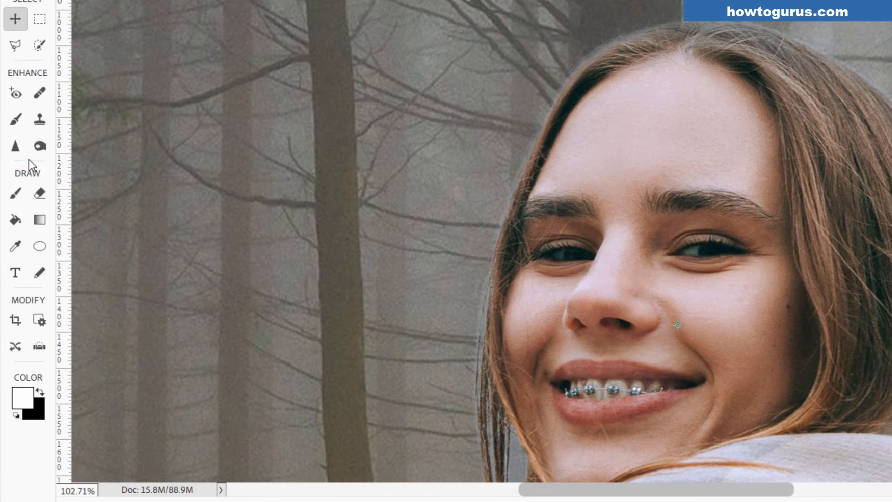
pyautogui.click(38, 147)
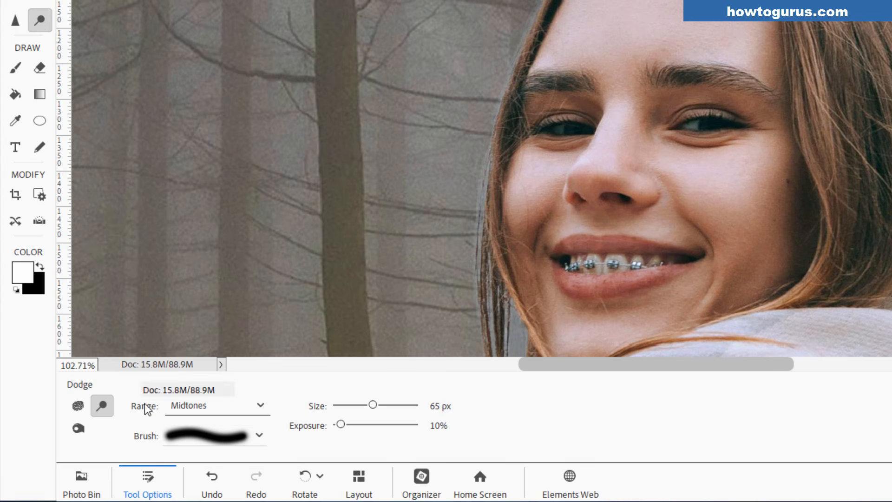
pyautogui.click(78, 428)
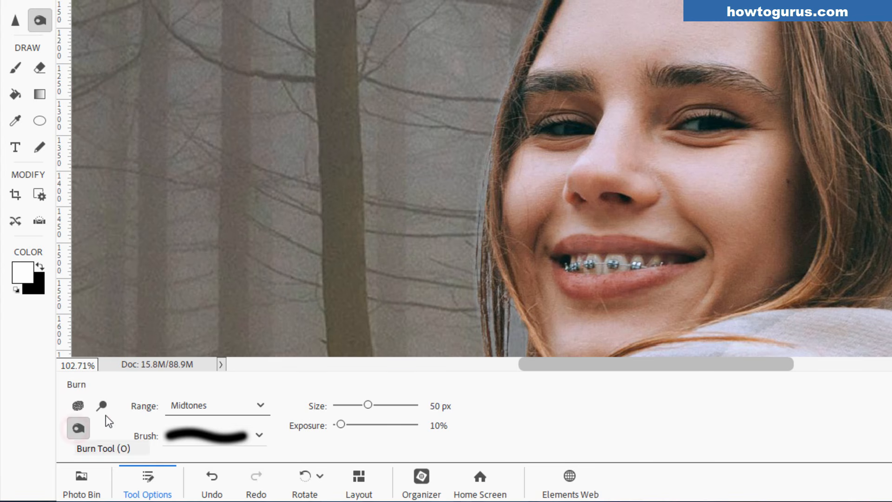
pyautogui.moveTo(523, 20)
pyautogui.mouseDown()
pyautogui.moveTo(490, 82)
pyautogui.moveTo(532, 13)
pyautogui.moveTo(500, 72)
pyautogui.moveTo(519, 26)
pyautogui.mouseUp()
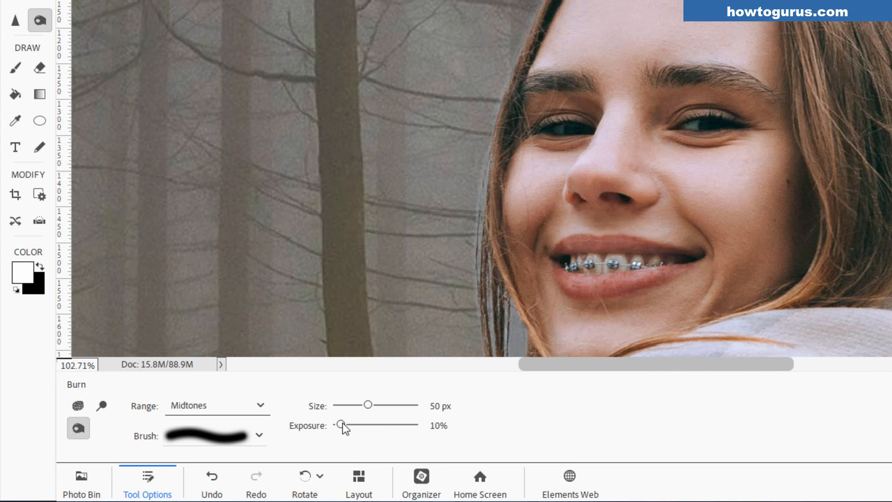
pyautogui.moveTo(370, 423); pyautogui.dragTo(376, 425)
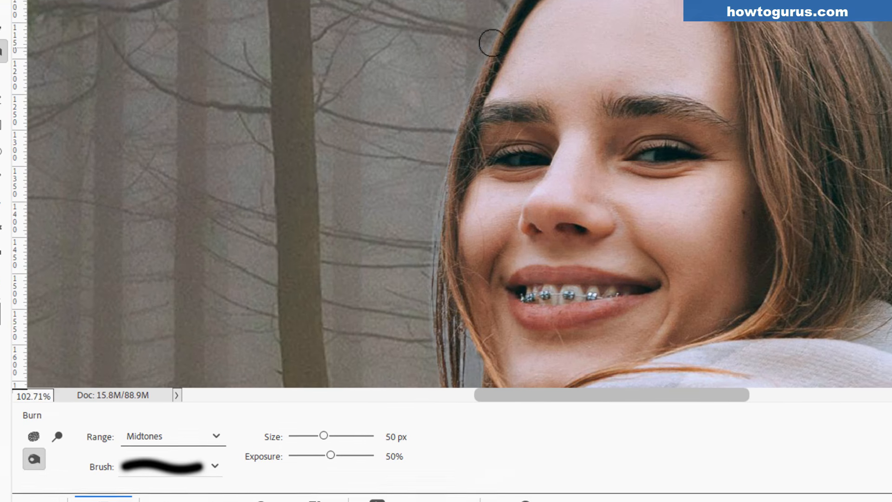
# Step: Burn the mask along the halo beside the woman's forehead and up to the crown of her hair
pyautogui.click(455, 79)
pyautogui.click(441, 139)
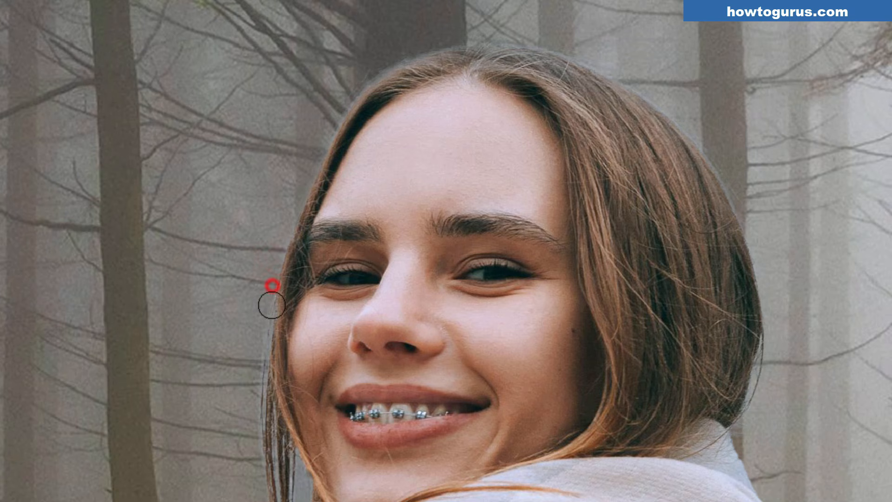
pyautogui.moveTo(325, 130); pyautogui.dragTo(308, 162)
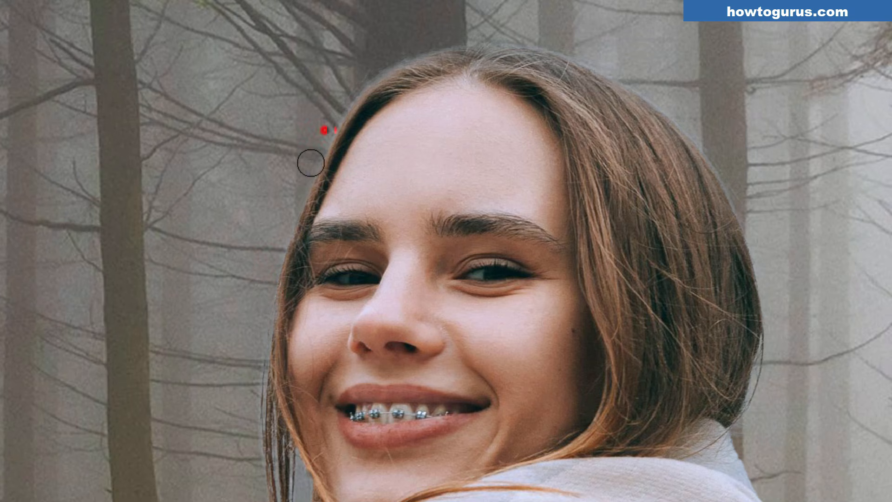
pyautogui.moveTo(356, 93)
pyautogui.mouseDown()
pyautogui.moveTo(329, 140)
pyautogui.moveTo(361, 86)
pyautogui.moveTo(311, 165)
pyautogui.mouseUp()
pyautogui.moveTo(337, 127); pyautogui.dragTo(342, 116)
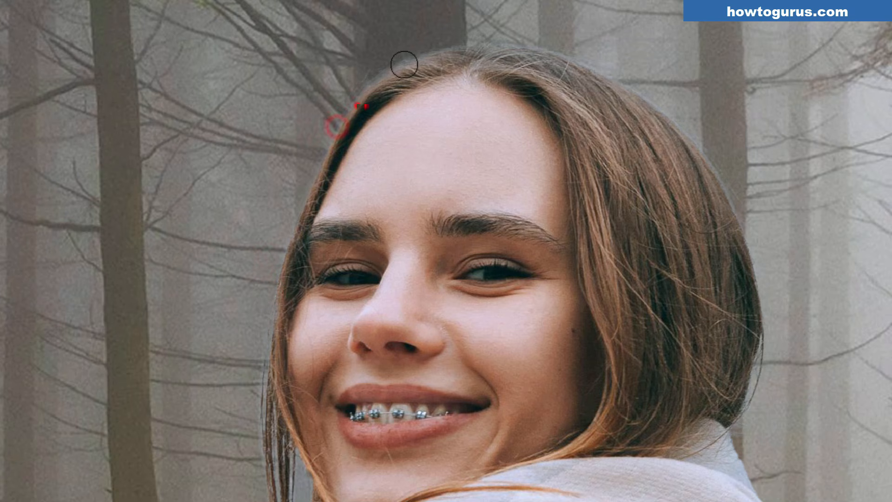
pyautogui.click(357, 105)
pyautogui.click(381, 76)
pyautogui.click(386, 75)
pyautogui.click(394, 66)
pyautogui.moveTo(366, 85)
pyautogui.mouseDown()
pyautogui.moveTo(442, 48)
pyautogui.moveTo(340, 110)
pyautogui.mouseUp()
# Step: Burn the mask over the top of the head and down the back of her hair to the scarf
pyautogui.moveTo(423, 64); pyautogui.dragTo(478, 42)
pyautogui.moveTo(456, 50)
pyautogui.mouseDown()
pyautogui.moveTo(543, 42)
pyautogui.moveTo(607, 64)
pyautogui.mouseUp()
pyautogui.moveTo(556, 47)
pyautogui.mouseDown()
pyautogui.moveTo(590, 65)
pyautogui.moveTo(561, 68)
pyautogui.moveTo(643, 91)
pyautogui.moveTo(685, 134)
pyautogui.mouseUp()
pyautogui.moveTo(652, 92)
pyautogui.mouseDown()
pyautogui.moveTo(743, 189)
pyautogui.moveTo(738, 220)
pyautogui.mouseUp()
pyautogui.moveTo(699, 158); pyautogui.dragTo(735, 233)
pyautogui.moveTo(765, 289); pyautogui.dragTo(765, 421)
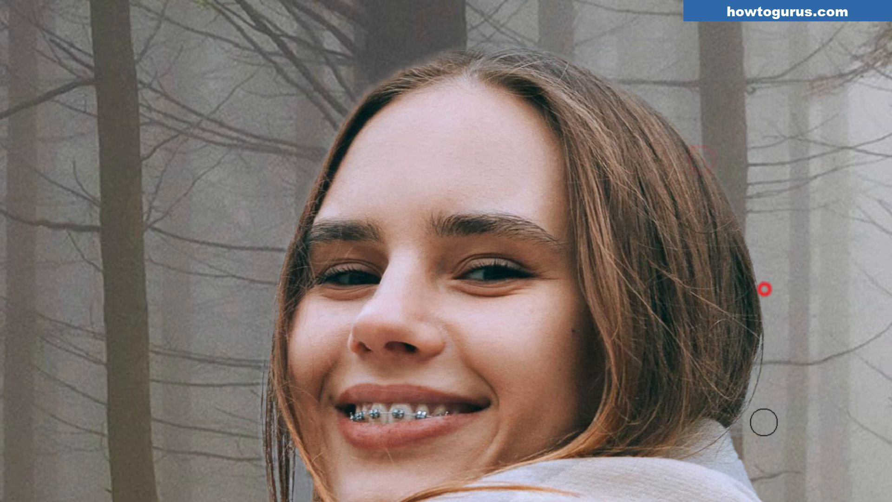
# Step: Burn the mask around the loose hair strands beside her cheek and chin, including the gaps between them
pyautogui.click(261, 367)
pyautogui.press('space')
pyautogui.moveTo(261, 367)
pyautogui.mouseDown()
pyautogui.moveTo(238, 364)
pyautogui.moveTo(233, 252)
pyautogui.mouseUp()
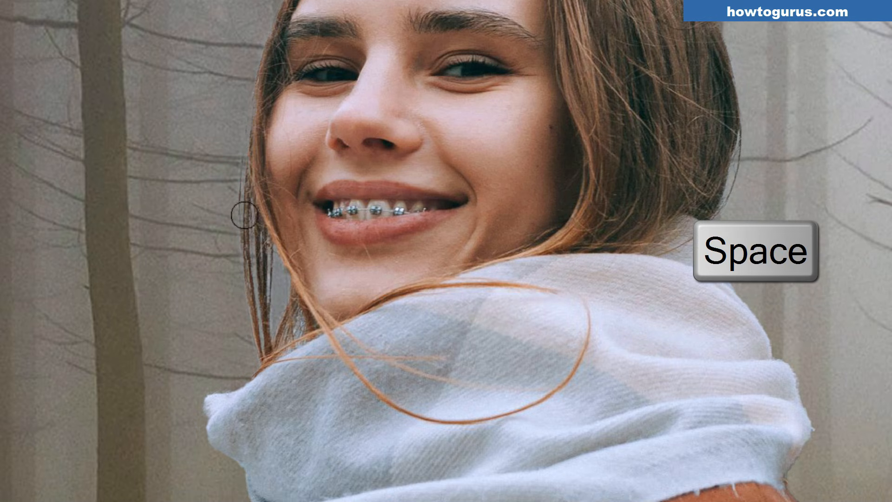
pyautogui.moveTo(238, 175); pyautogui.dragTo(249, 283)
pyautogui.moveTo(239, 241)
pyautogui.mouseDown()
pyautogui.moveTo(259, 289)
pyautogui.moveTo(272, 258)
pyautogui.moveTo(284, 325)
pyautogui.mouseUp()
pyautogui.moveTo(267, 250); pyautogui.dragTo(267, 344)
pyautogui.moveTo(266, 268)
pyautogui.mouseDown()
pyautogui.moveTo(285, 320)
pyautogui.moveTo(269, 355)
pyautogui.mouseUp()
pyautogui.moveTo(291, 317); pyautogui.dragTo(290, 331)
pyautogui.moveTo(297, 318); pyautogui.dragTo(295, 337)
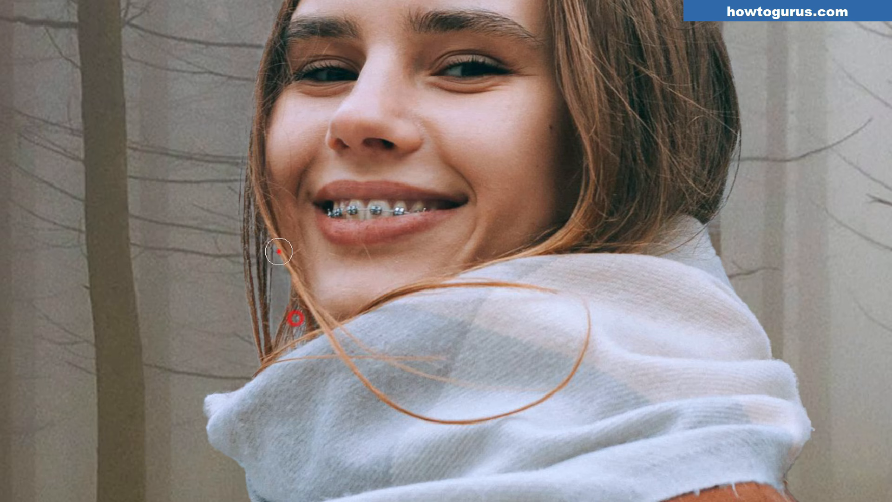
pyautogui.moveTo(280, 252); pyautogui.dragTo(268, 288)
pyautogui.moveTo(248, 267); pyautogui.dragTo(253, 318)
pyautogui.moveTo(240, 140); pyautogui.dragTo(229, 271)
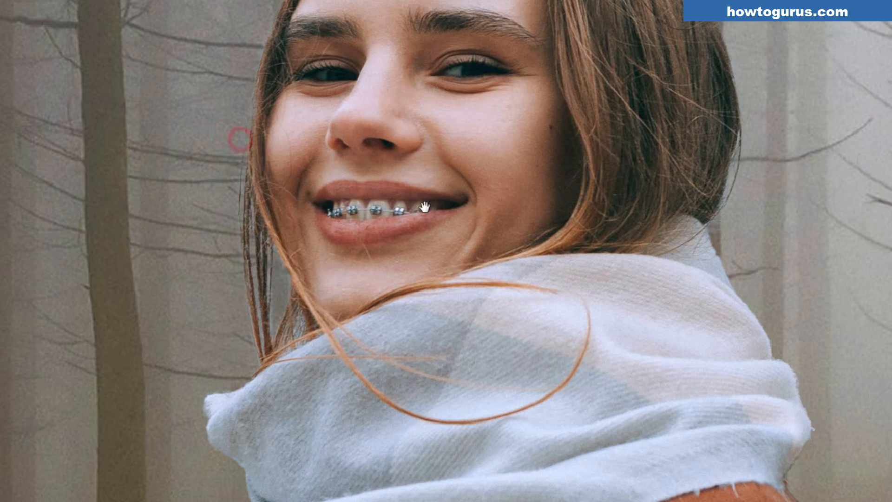
# Step: Focus on the woman's mouth and target her cutout layer's image instead of its mask
pyautogui.moveTo(448, 122); pyautogui.dragTo(442, 265)
pyautogui.scroll(6, 376, 375)
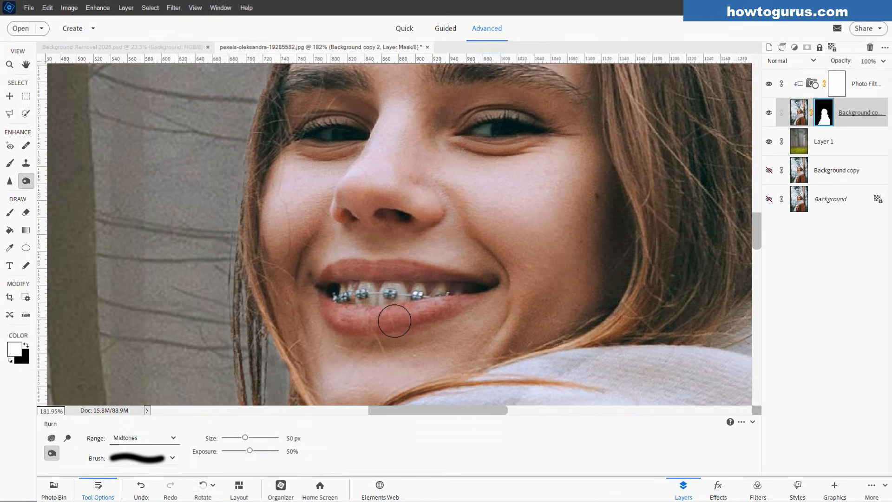
pyautogui.moveTo(410, 354)
pyautogui.mouseDown()
pyautogui.moveTo(418, 336)
pyautogui.moveTo(409, 294)
pyautogui.moveTo(401, 300)
pyautogui.mouseUp()
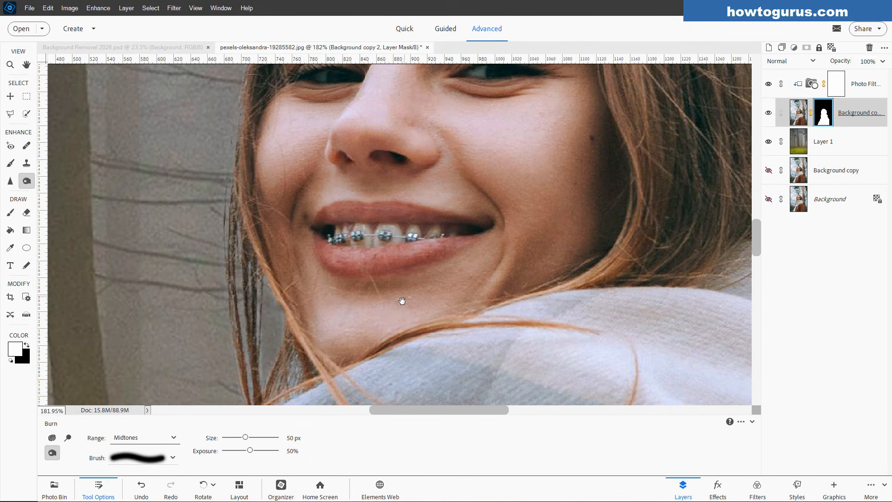
pyautogui.click(798, 114)
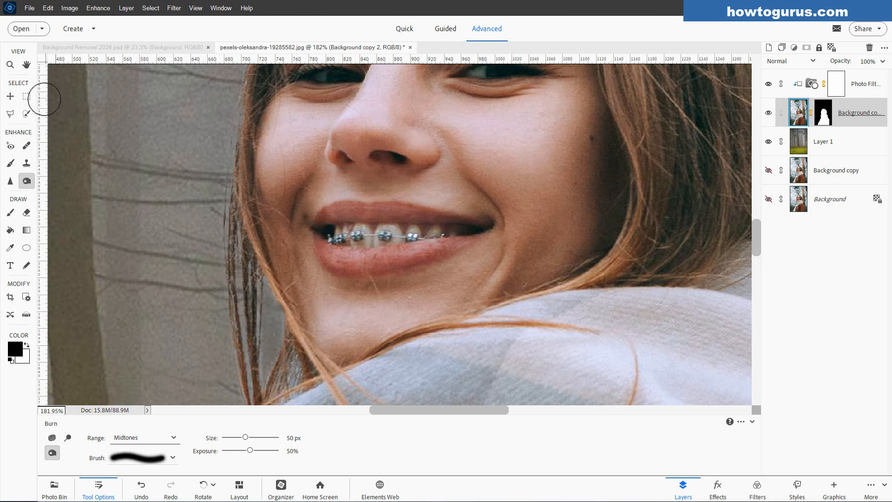
# Step: Try a Content-Aware fill on a rectangular selection around the middle tooth's bracket, undo it, and deselect
pyautogui.click(9, 97)
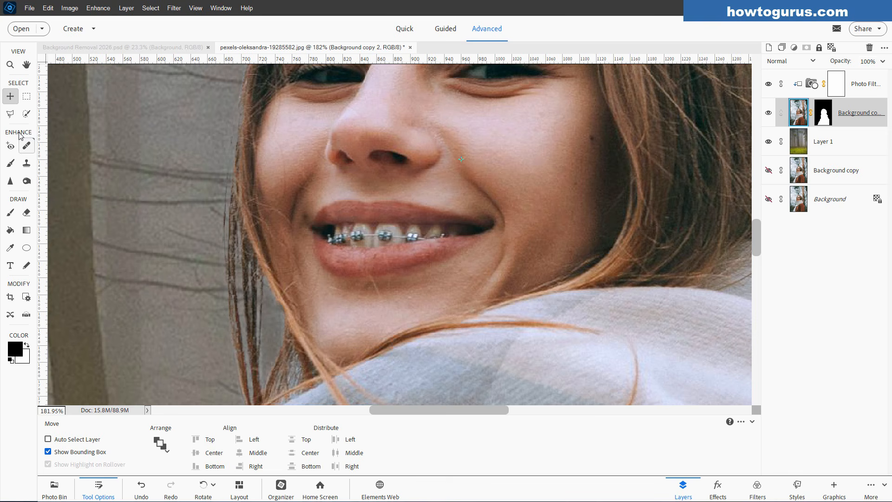
pyautogui.click(26, 97)
pyautogui.moveTo(376, 229); pyautogui.dragTo(394, 244)
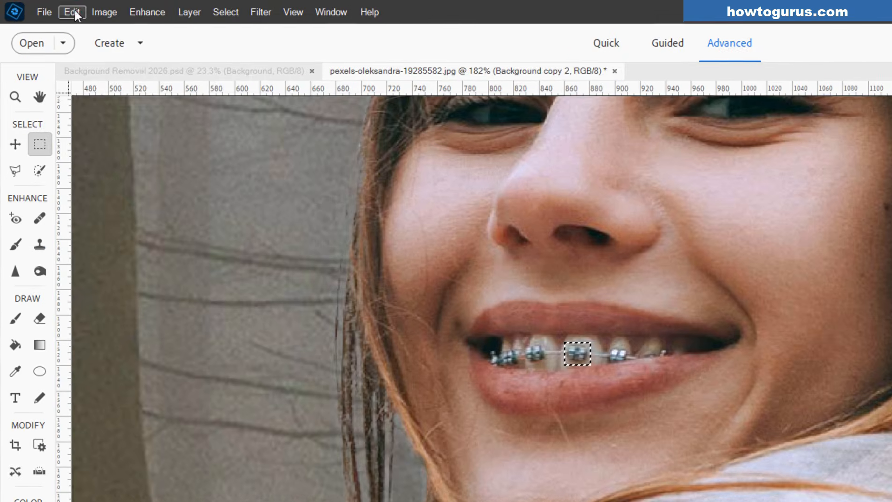
pyautogui.click(59, 10)
pyautogui.click(100, 123)
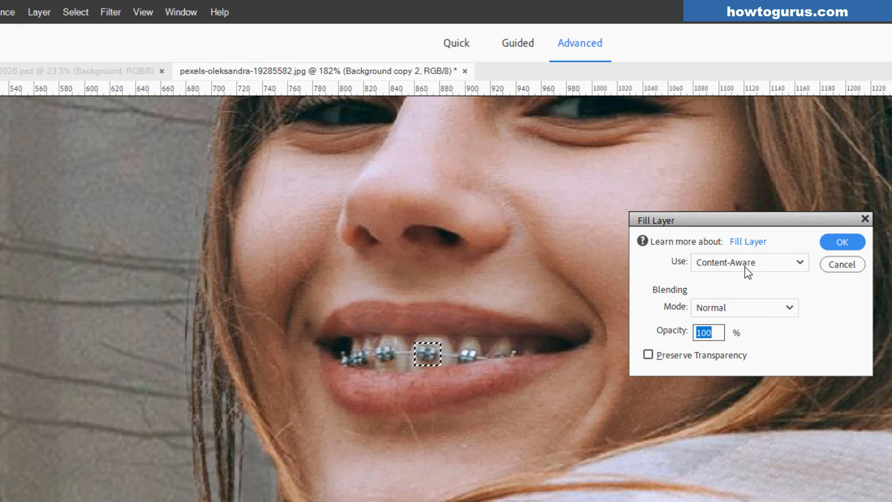
pyautogui.click(734, 263)
pyautogui.click(734, 332)
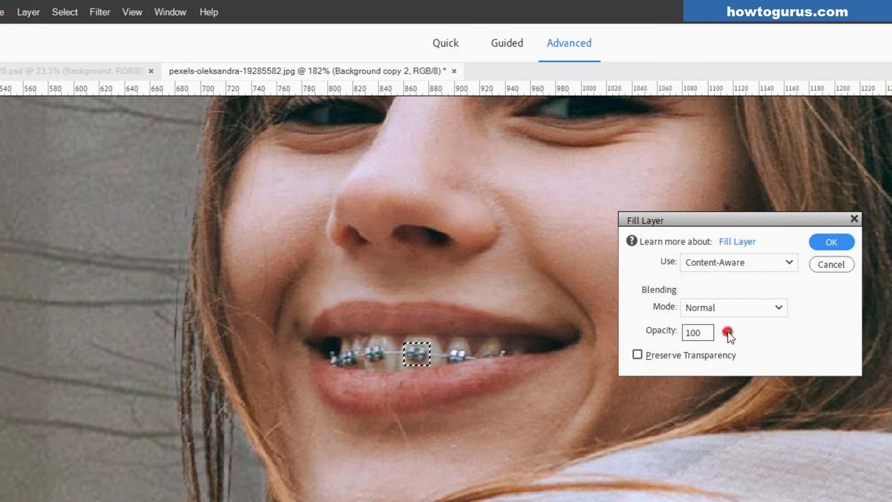
pyautogui.click(819, 246)
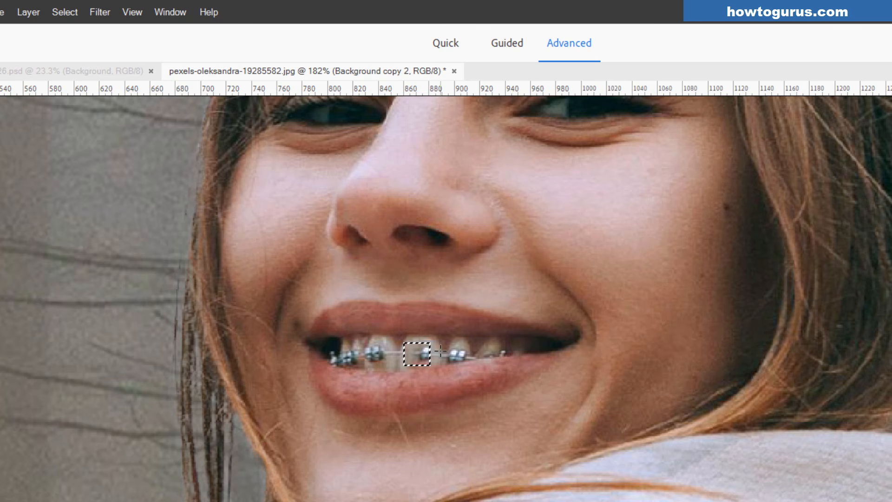
pyautogui.hotkey('ctrl', 'z')
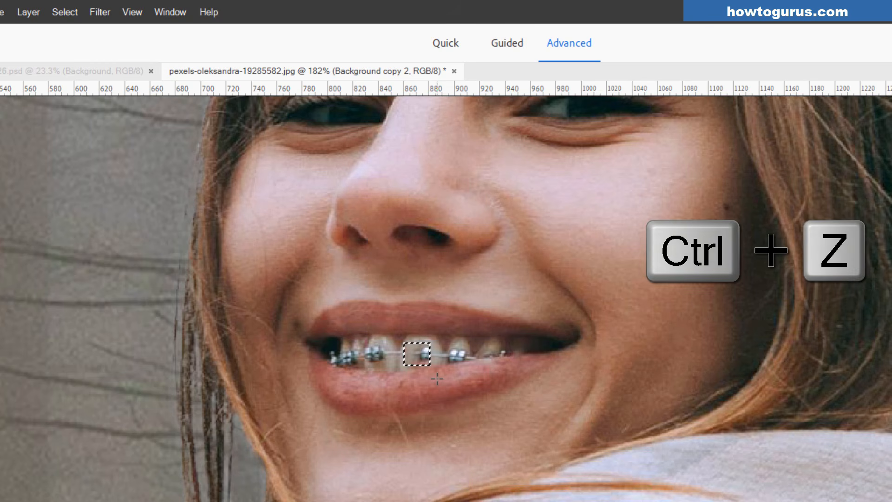
pyautogui.hotkey('ctrl', 'd')
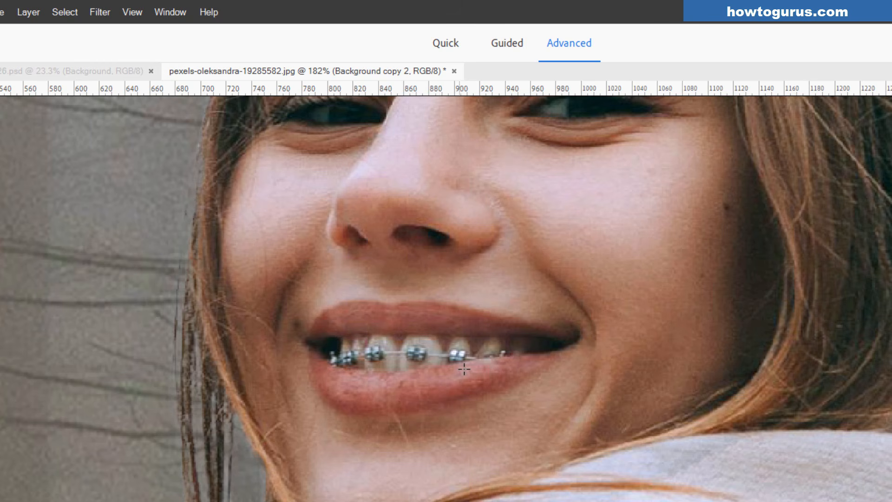
# Step: Set up the Clone Stamp tool with a 10 px brush for retouching the braces
pyautogui.scroll(1, 466, 370)
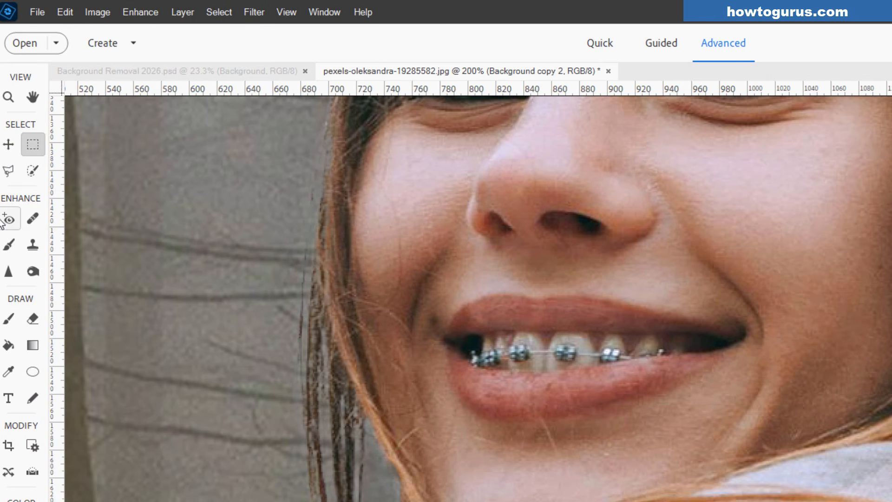
pyautogui.click(39, 245)
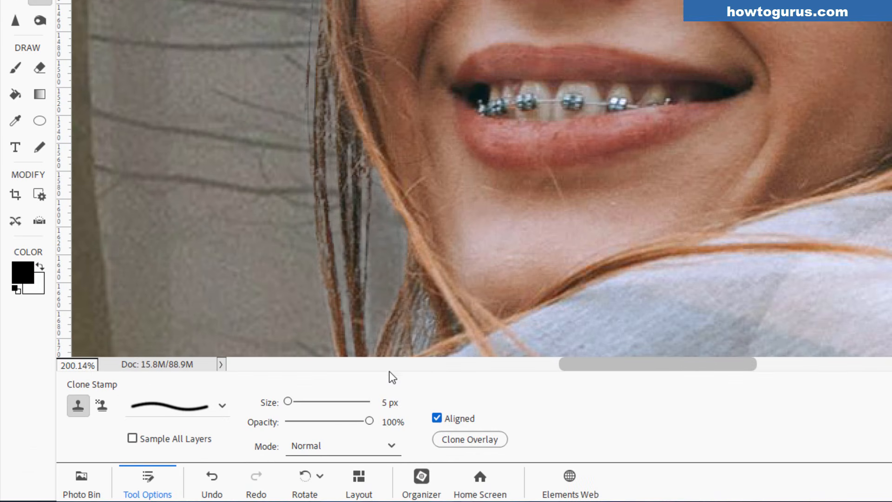
pyautogui.doubleClick(385, 402)
pyautogui.write('10')
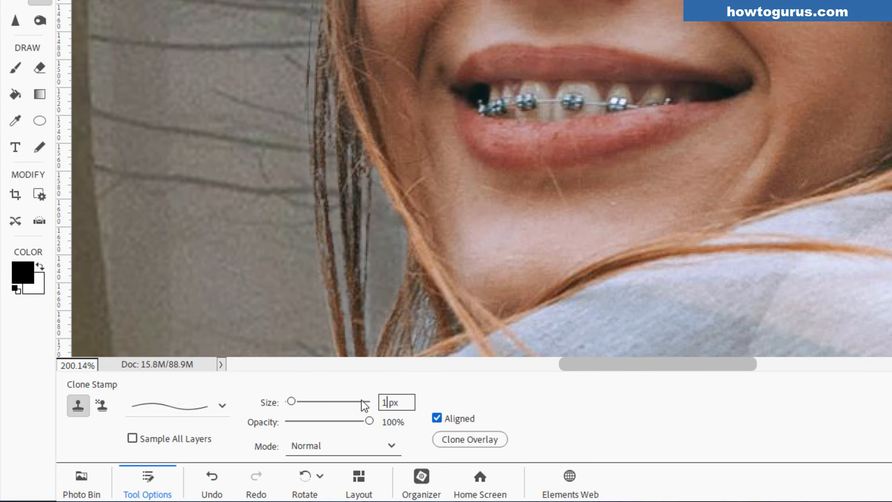